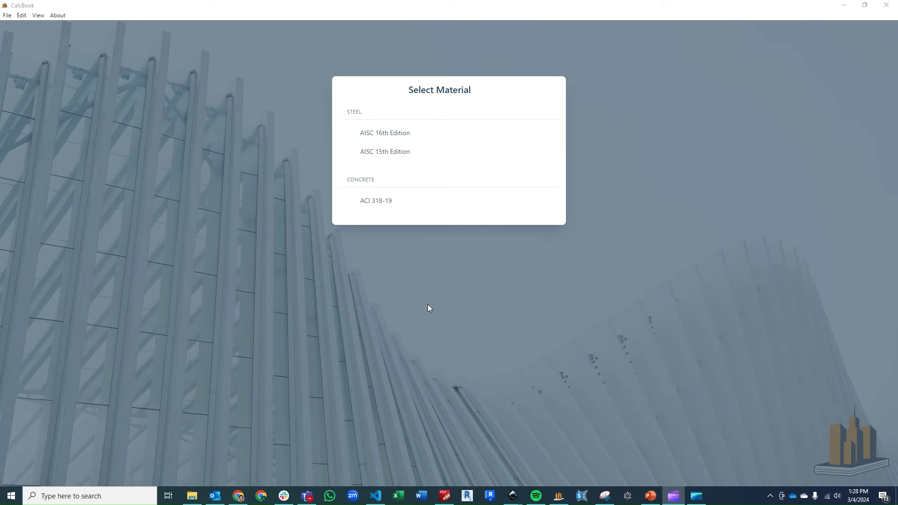
# Step: Create a new Panel-Zone Shear calculation under AISC 16th Edition Steel Connection Design
pyautogui.click(408, 135)
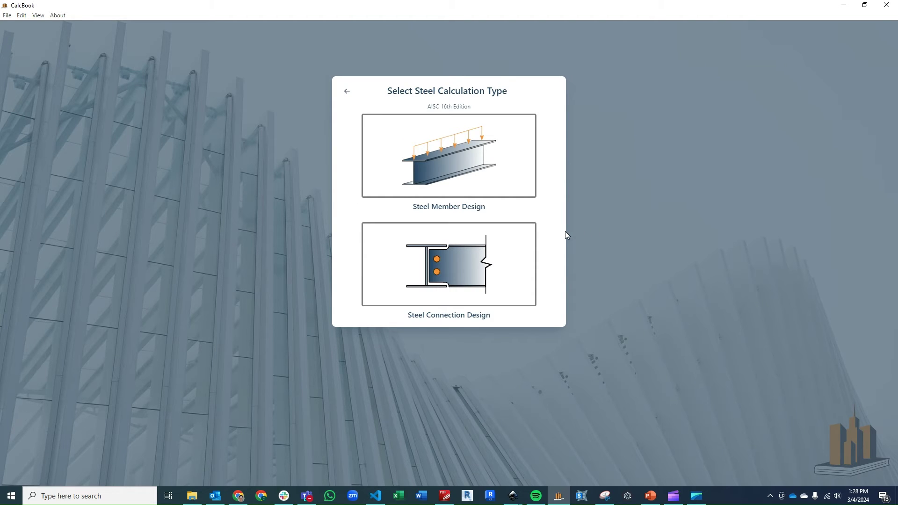
pyautogui.click(451, 283)
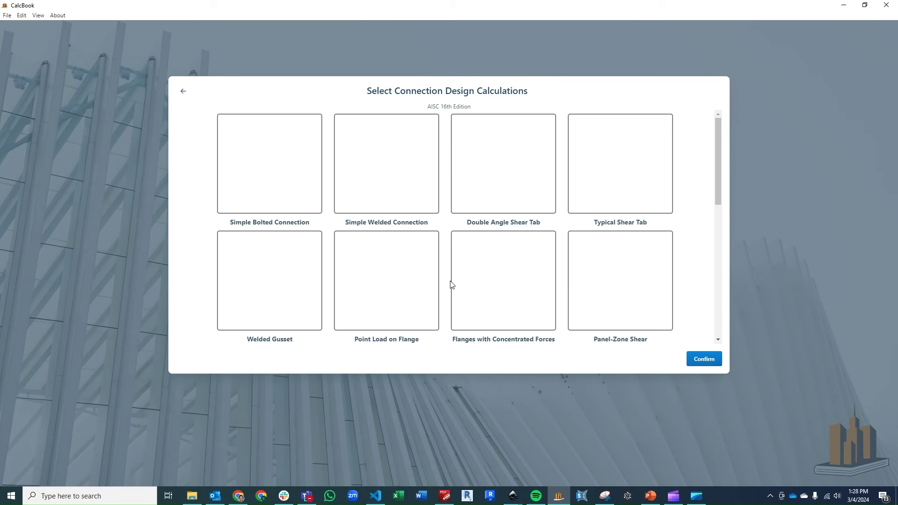
pyautogui.click(625, 275)
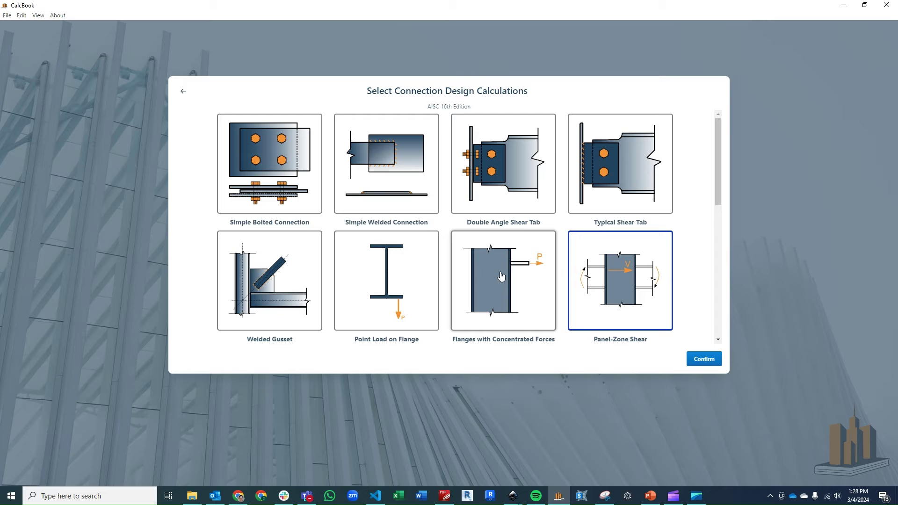
pyautogui.click(707, 358)
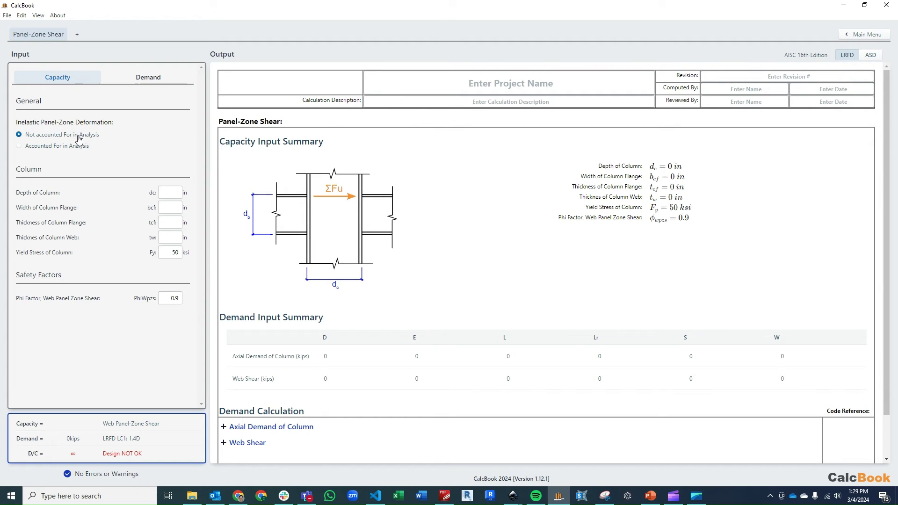
# Step: Enter column dc 15, bcf 15.6, tcf 1.19 and tw 0.745 in on the Capacity tab
pyautogui.click(176, 192)
pyautogui.write('15')
pyautogui.click(172, 209)
pyautogui.write('15.6')
pyautogui.click(166, 222)
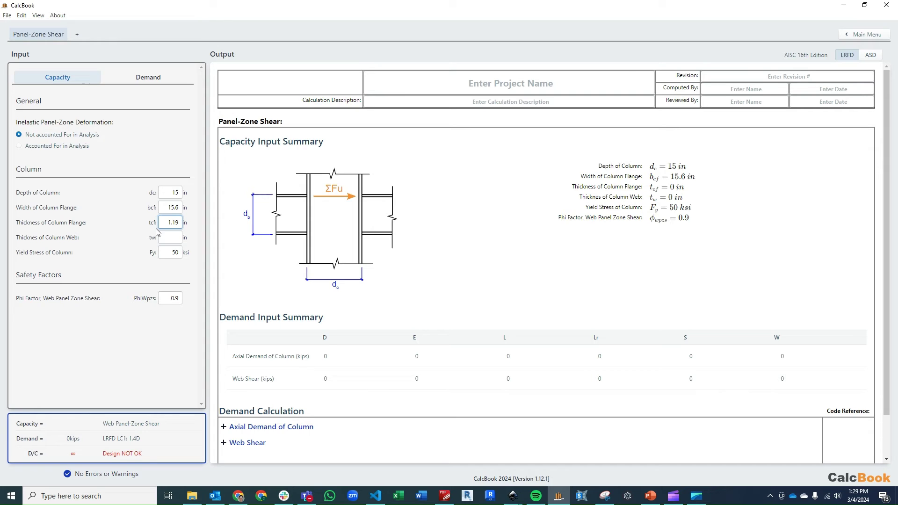
pyautogui.click(175, 238)
pyautogui.write('0.745')
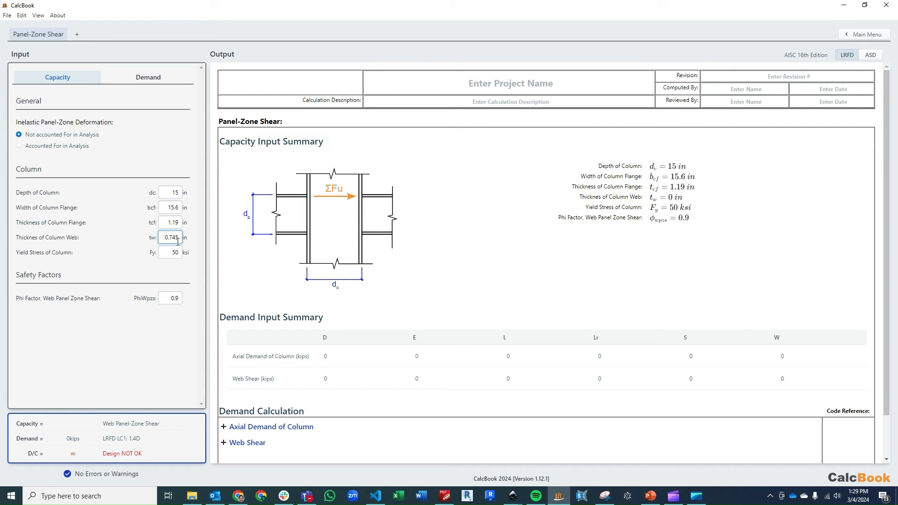
pyautogui.click(176, 252)
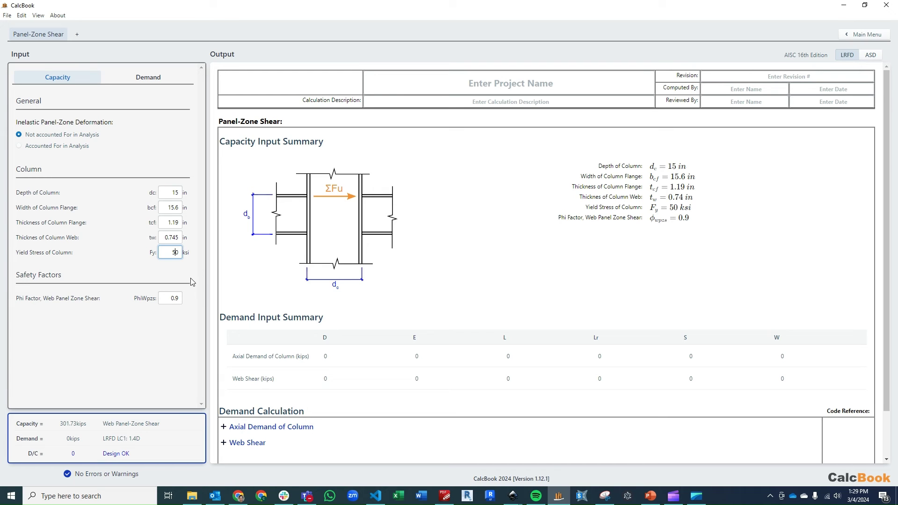
# Step: With no load combinations, enter 1270 kips axial and 810 kips web shear, then highlight D/C 3.14
pyautogui.click(177, 80)
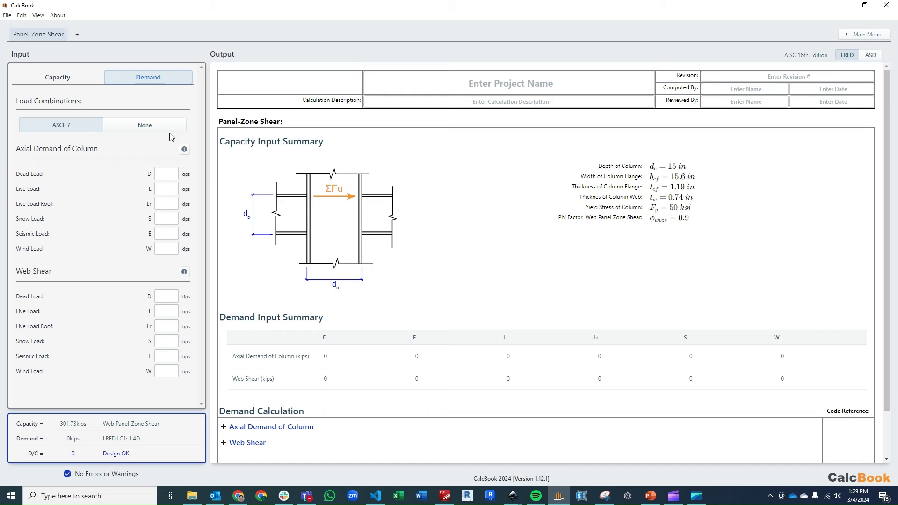
pyautogui.click(153, 132)
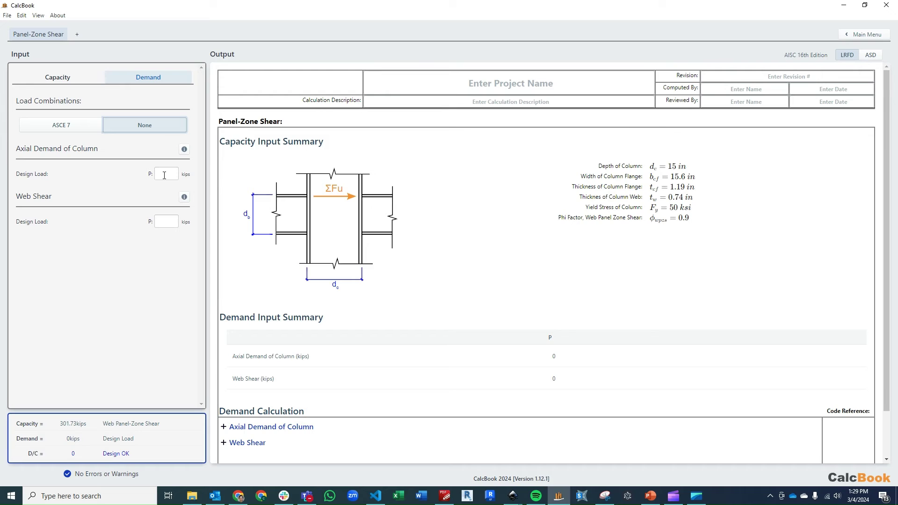
pyautogui.click(164, 175)
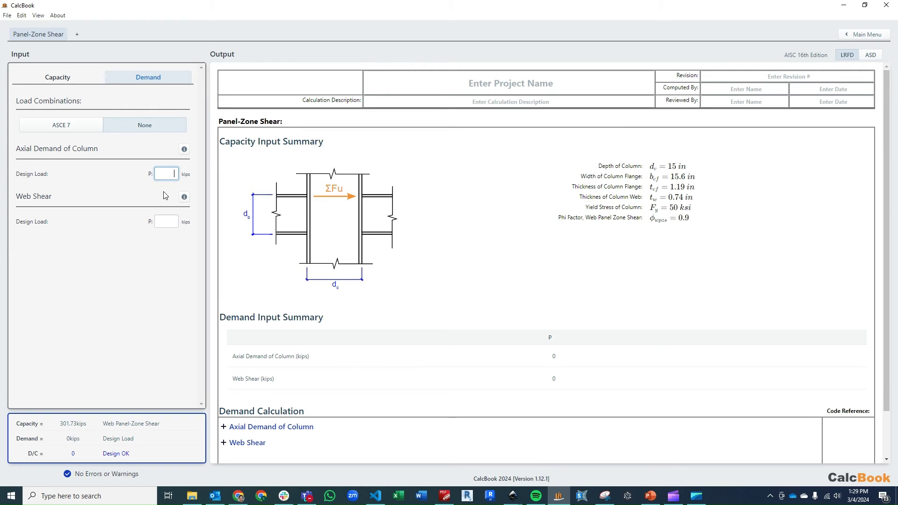
pyautogui.write('1270')
pyautogui.click(166, 221)
pyautogui.click(173, 287)
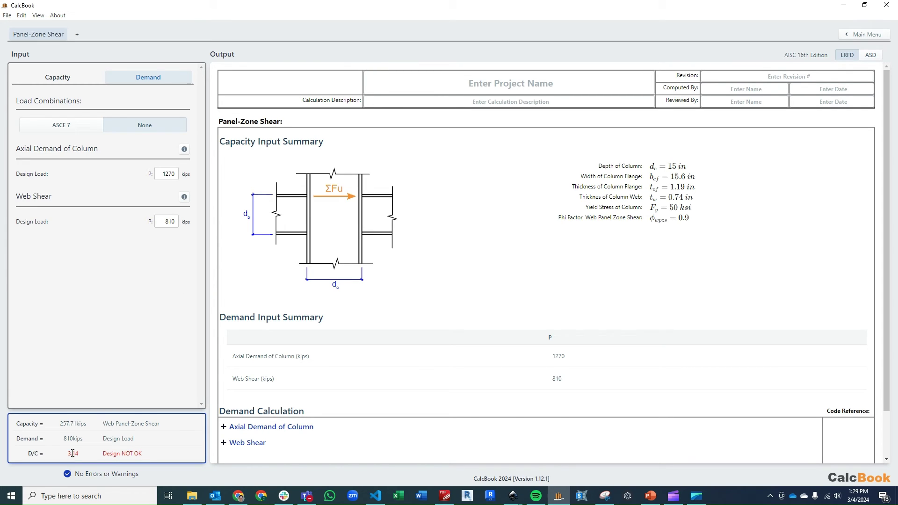
pyautogui.moveTo(69, 453); pyautogui.dragTo(78, 455)
# Step: Briefly show and hide the Axial Demand and Web Shear steps, then expand J10.6 Web Panel-Zone Shear
pyautogui.click(166, 359)
pyautogui.scroll(-1, 498, 282)
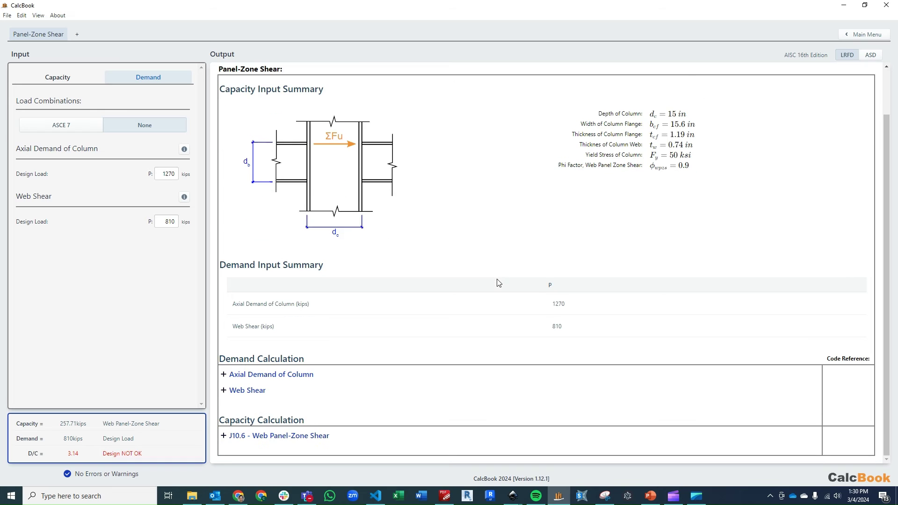
pyautogui.click(306, 378)
pyautogui.click(293, 391)
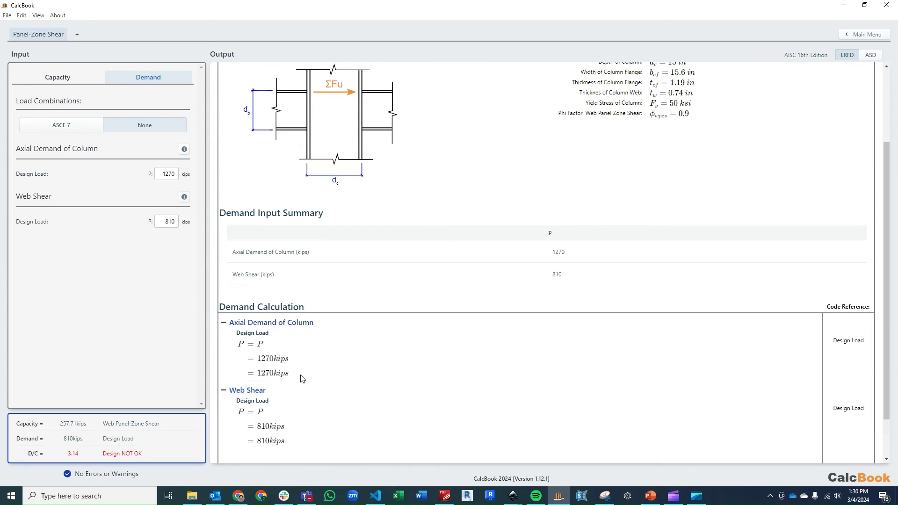
pyautogui.click(309, 271)
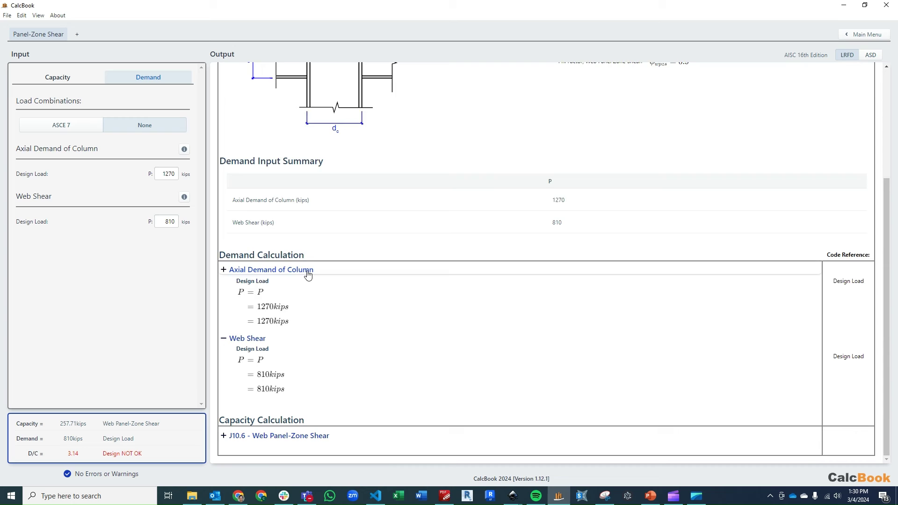
pyautogui.click(274, 339)
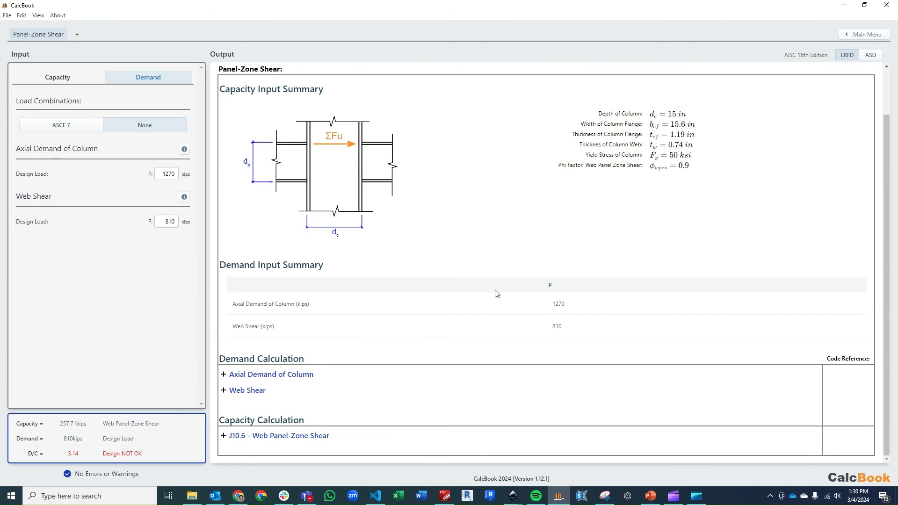
pyautogui.click(338, 437)
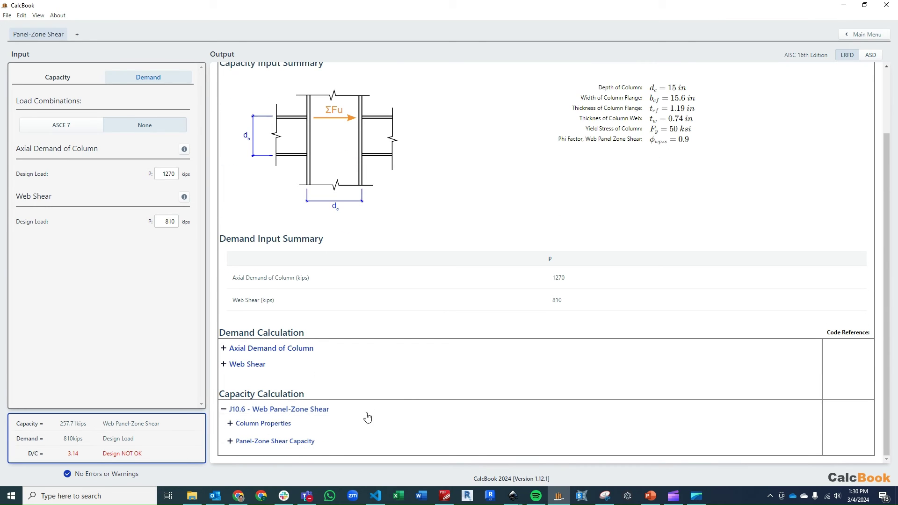
# Step: Expand Column Properties and Panel-Zone Shear Capacity, showing Py 2326.5 kips and 257.71 kips design capacity
pyautogui.click(350, 424)
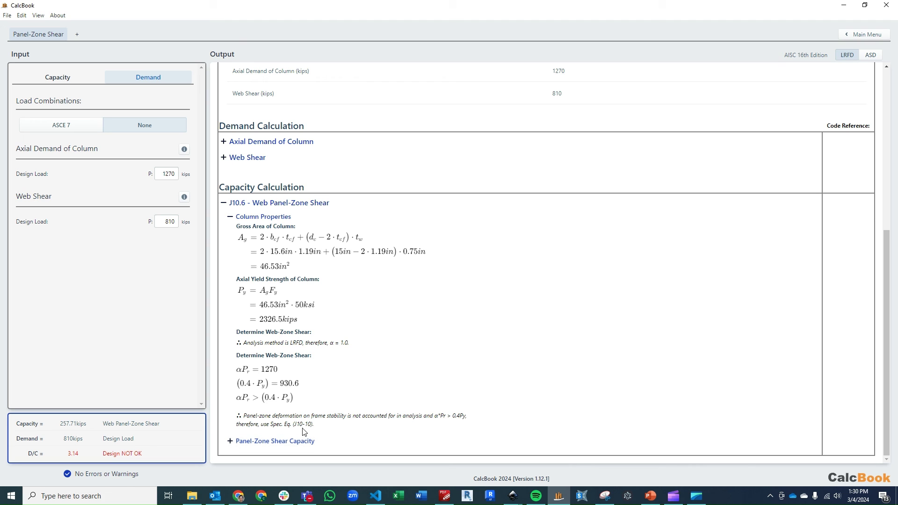
pyautogui.moveTo(293, 424); pyautogui.dragTo(316, 426)
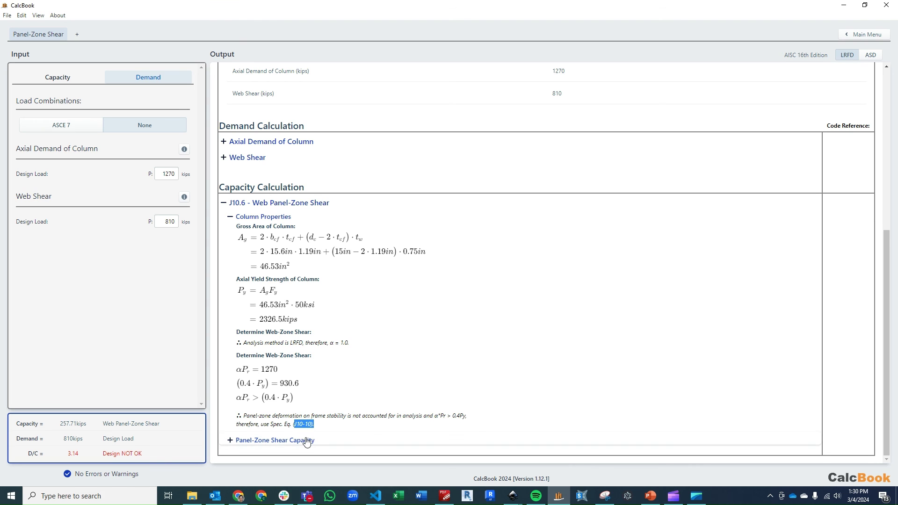
pyautogui.click(307, 441)
pyautogui.scroll(-3, 373, 367)
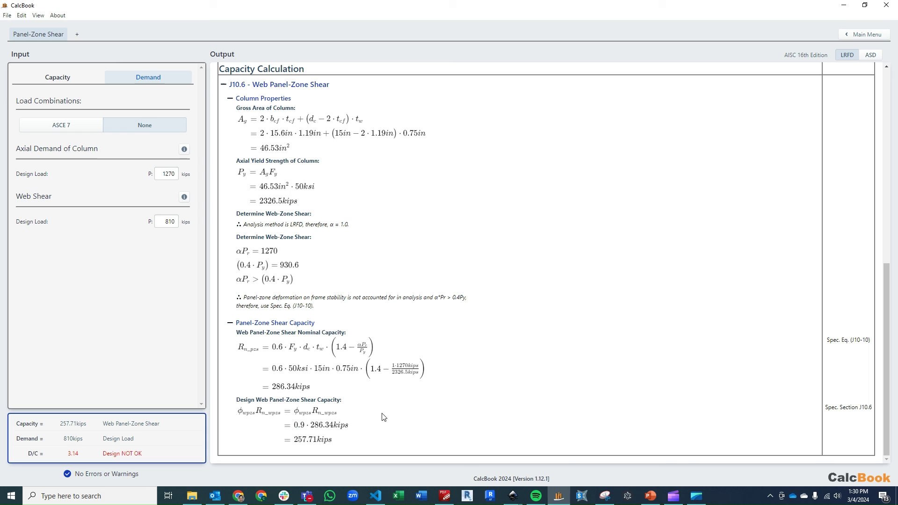